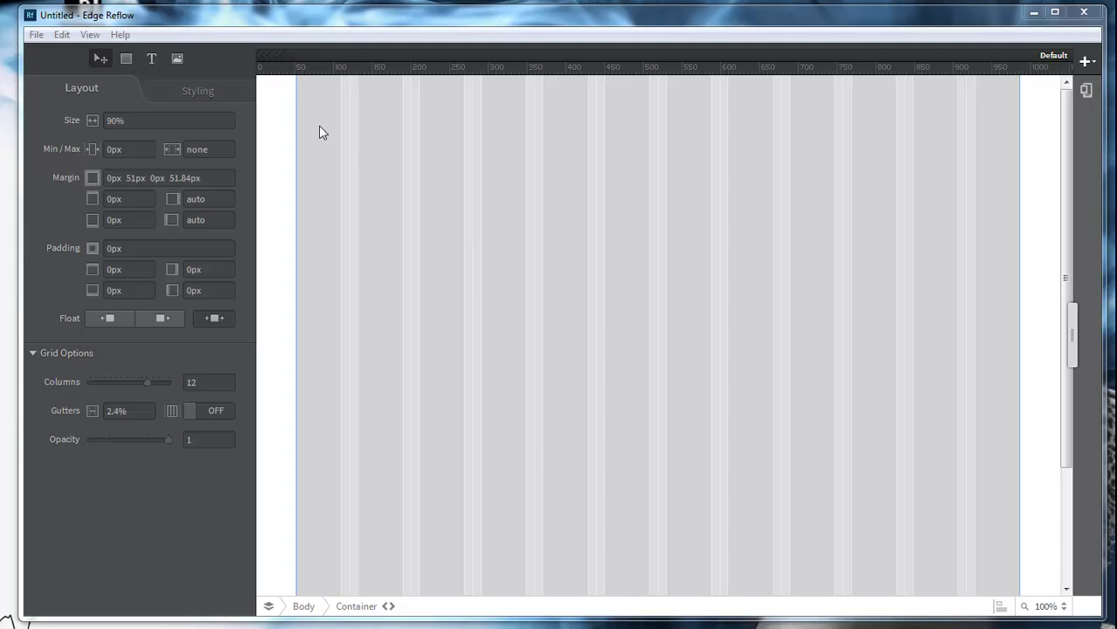
- From the Styling tab, draw a box near the grid's top-left and nudge it into place
left_click(202, 92)
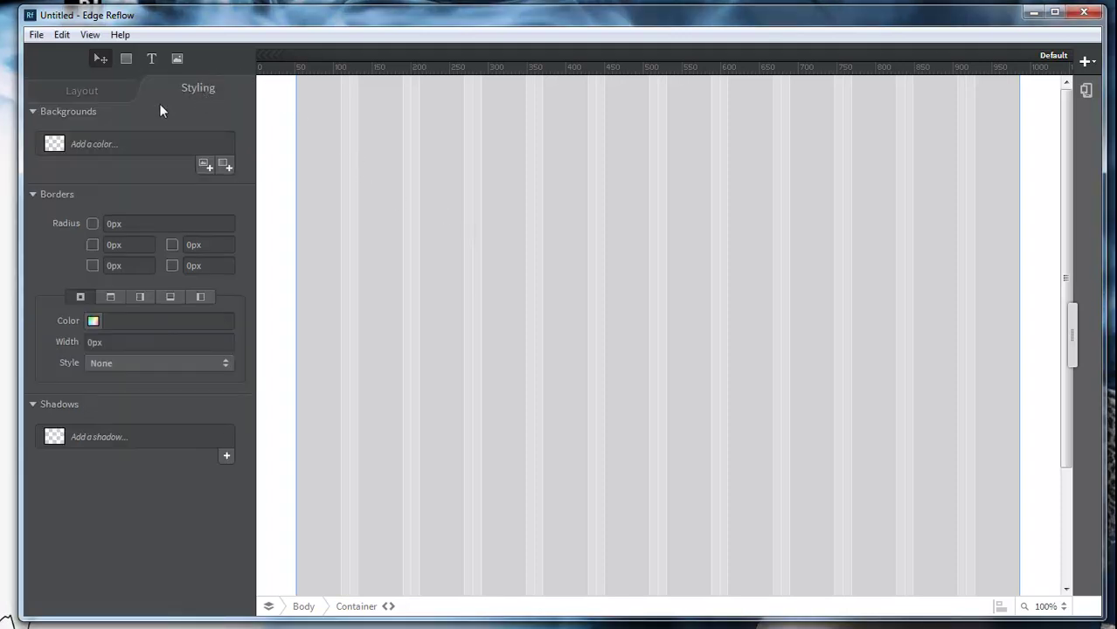
left_click(126, 57)
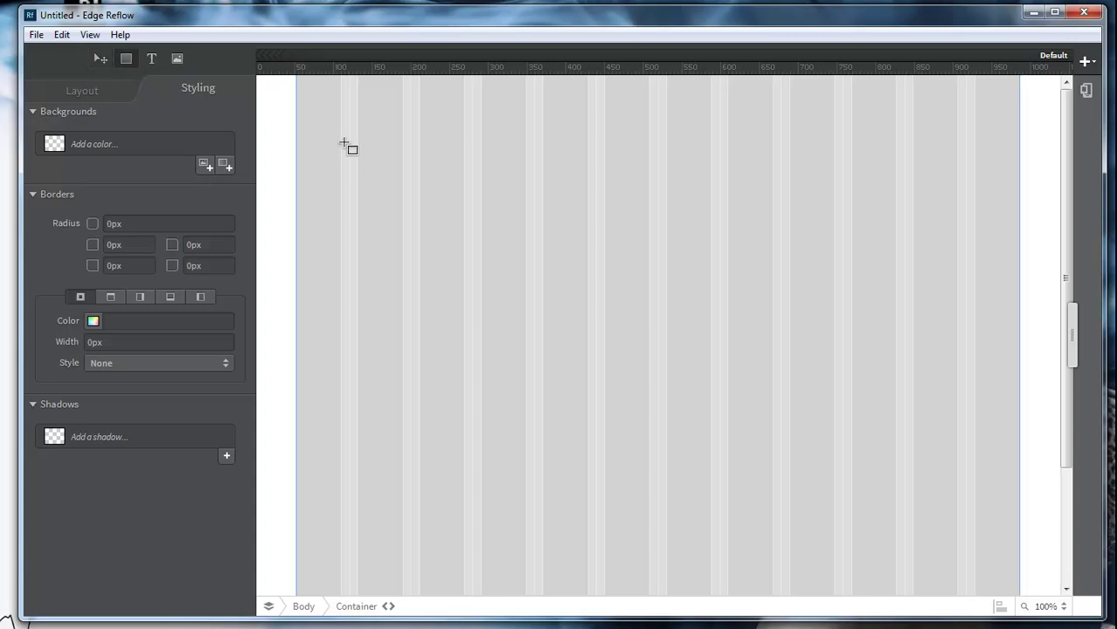
left_click_drag(340, 129, 528, 241)
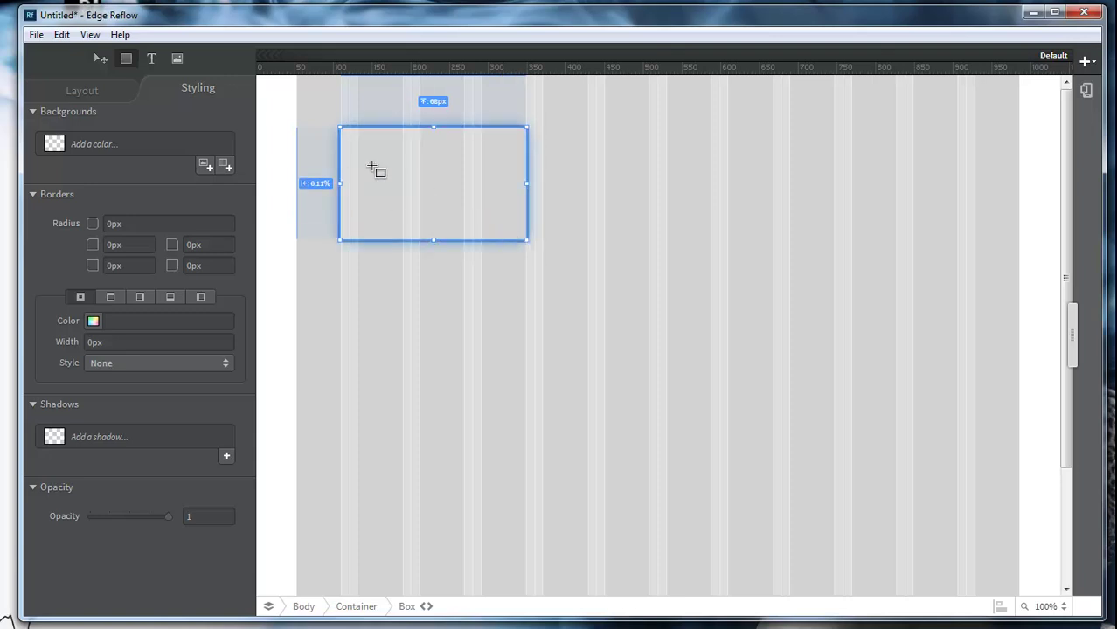
left_click(99, 58)
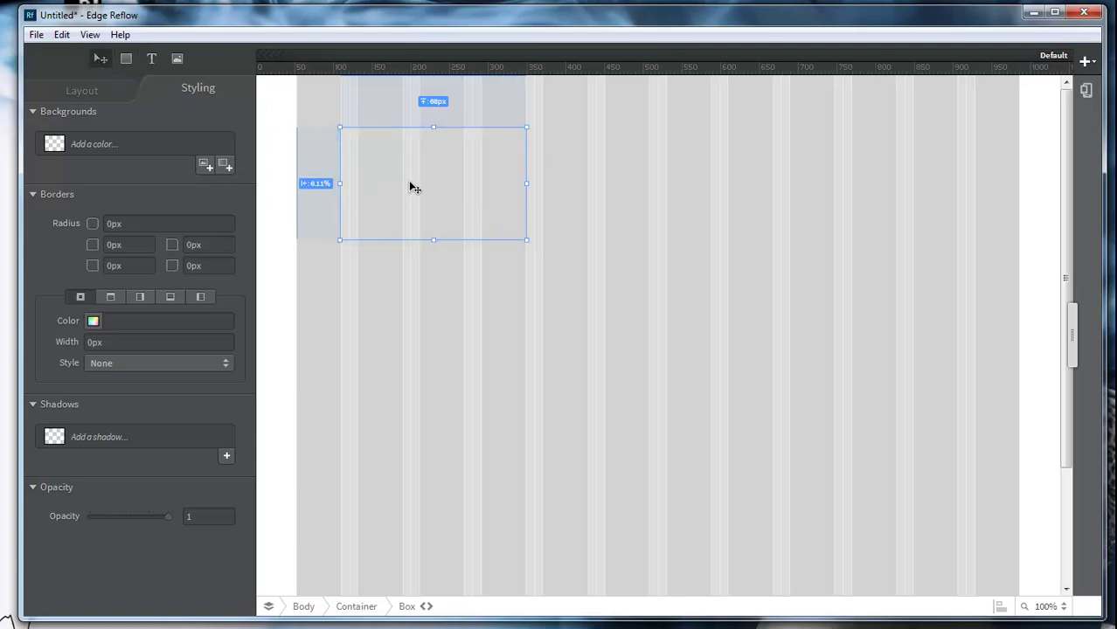
left_click_drag(410, 184, 420, 162)
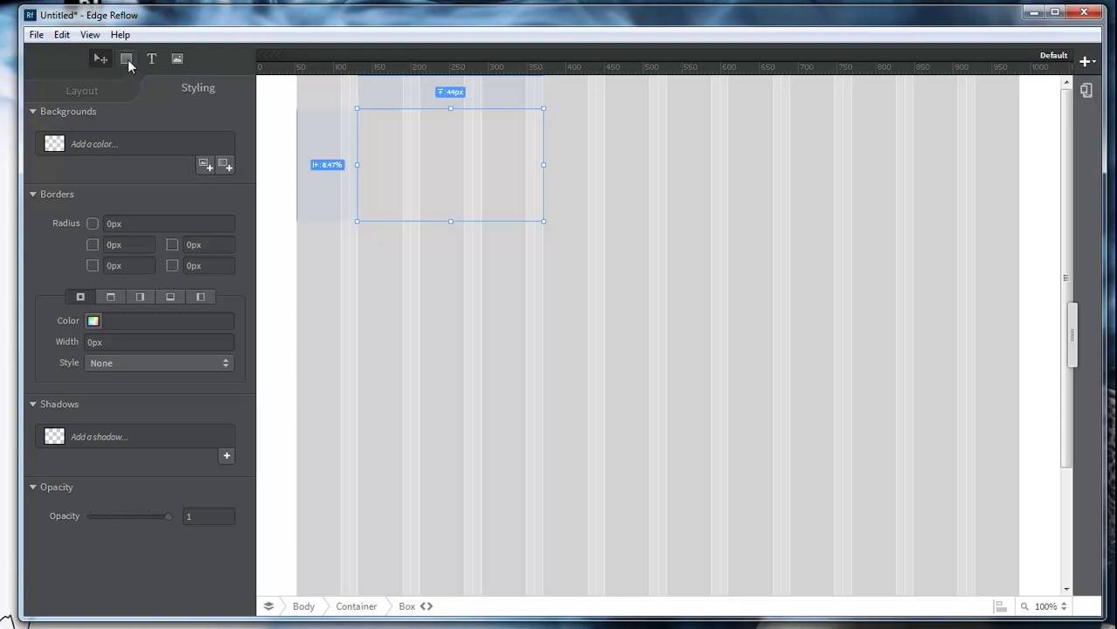
- Delete the two extra test boxes and reposition the remaining box slightly
left_click_drag(401, 289, 588, 366)
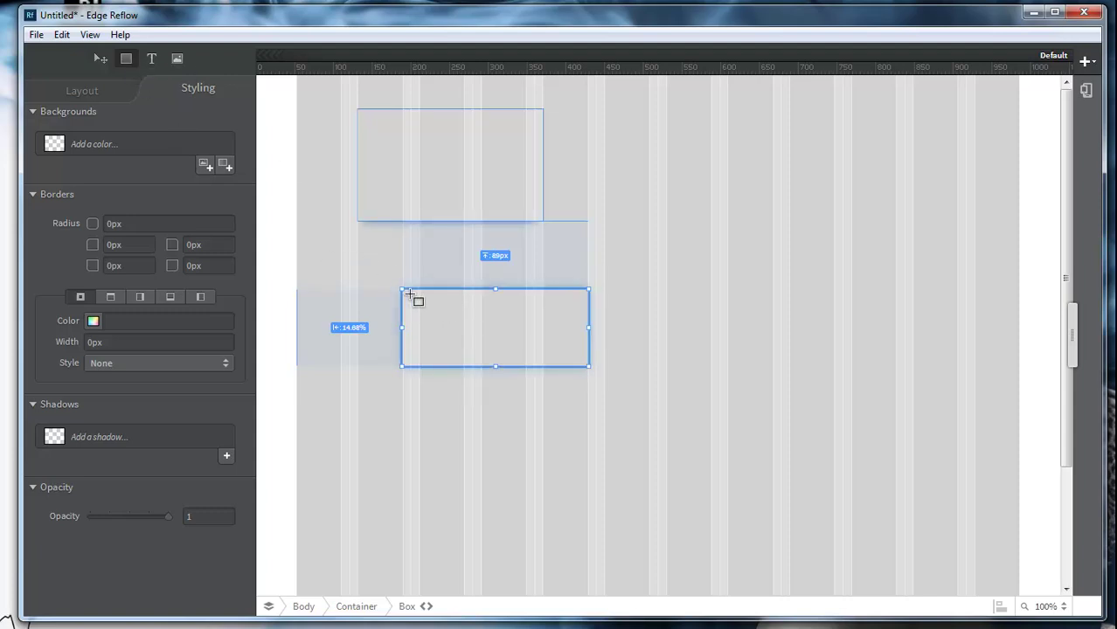
left_click_drag(403, 292, 479, 336)
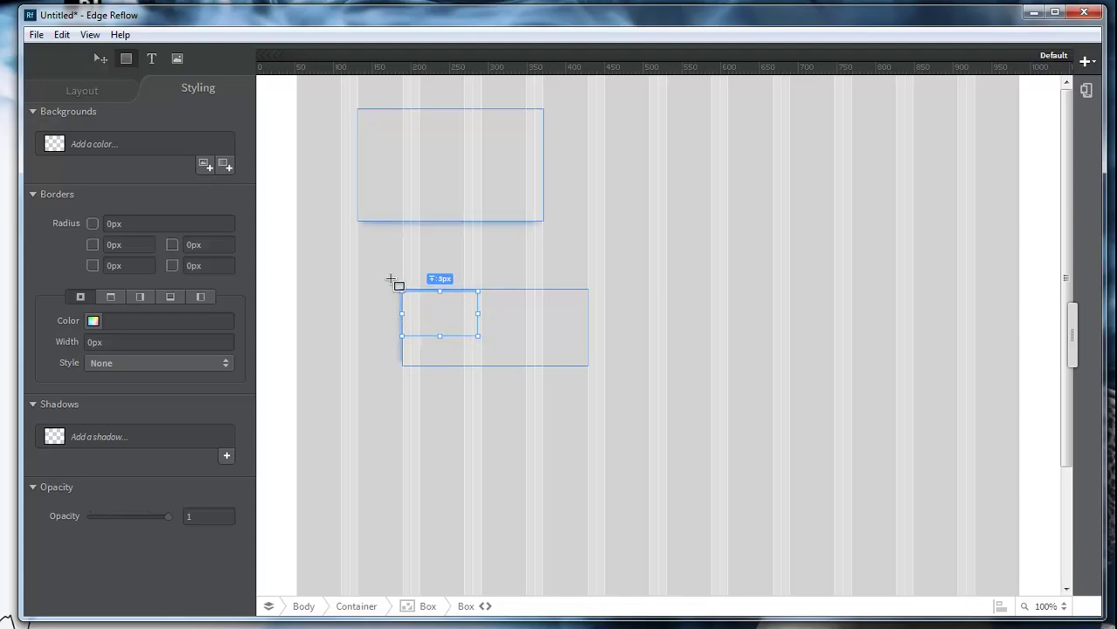
key("Delete")
key("Delete")
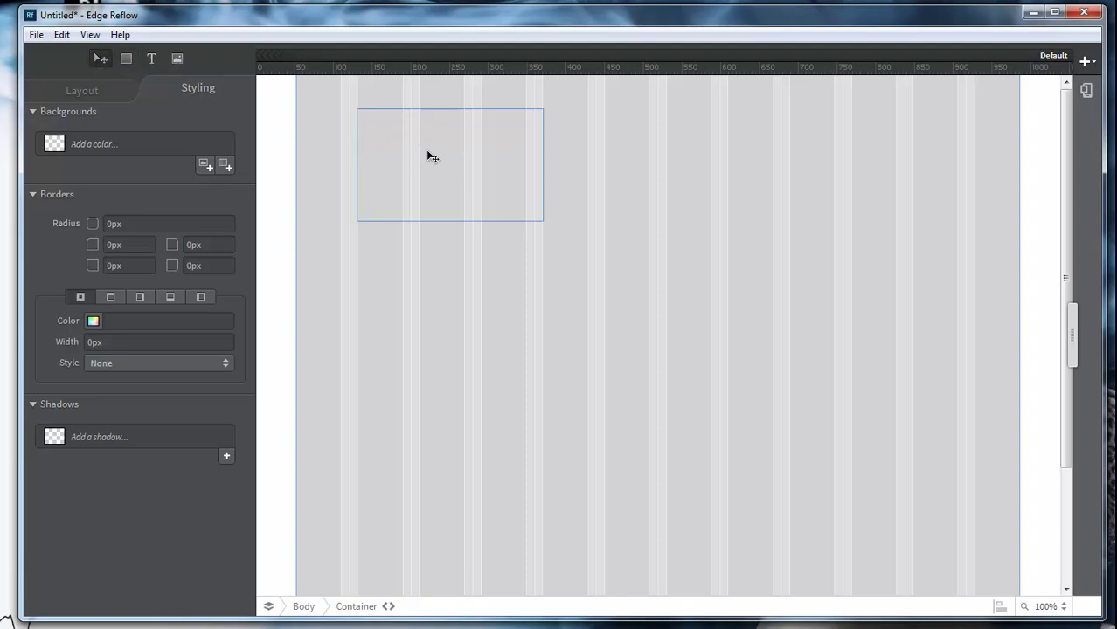
left_click_drag(420, 164, 439, 186)
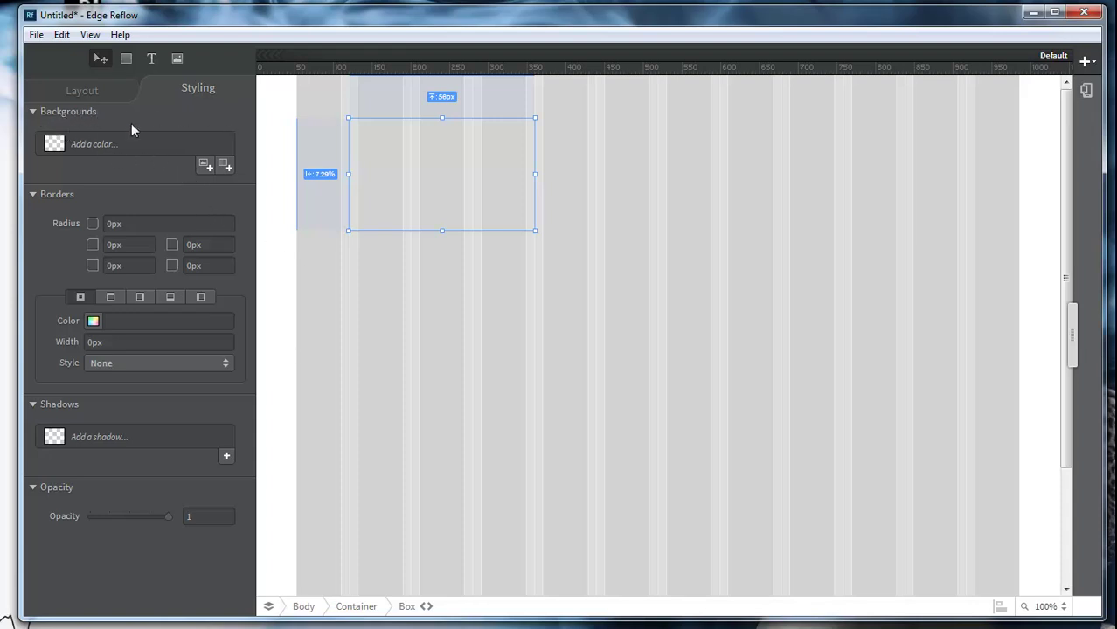
- Add an image layer to the box using the KISS band photo as its background
left_click(204, 166)
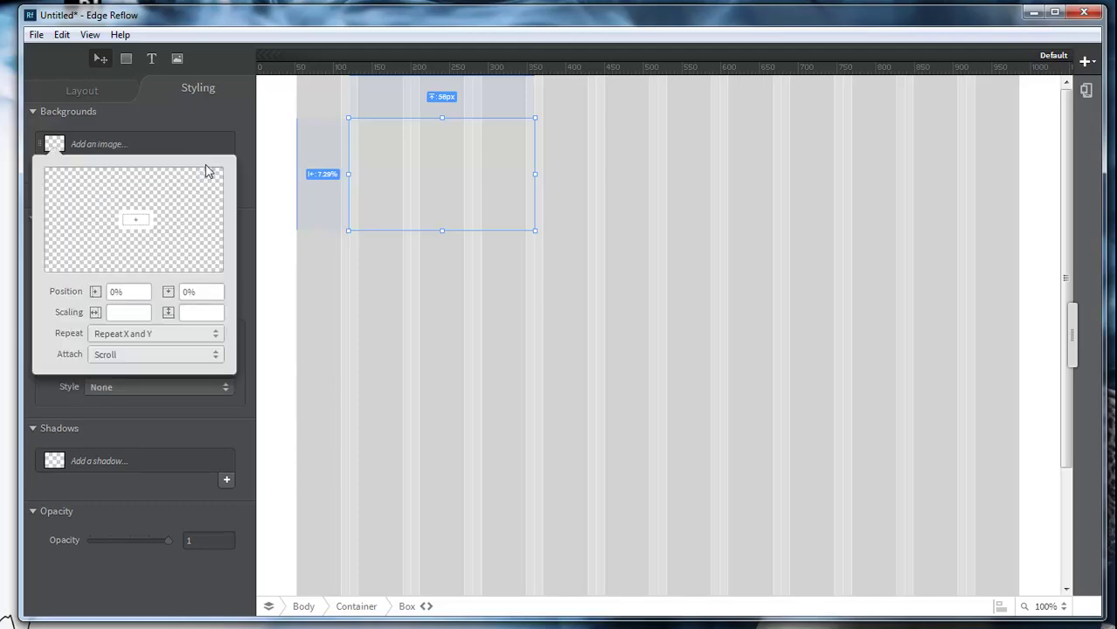
left_click(134, 226)
left_click_drag(298, 61, 584, 69)
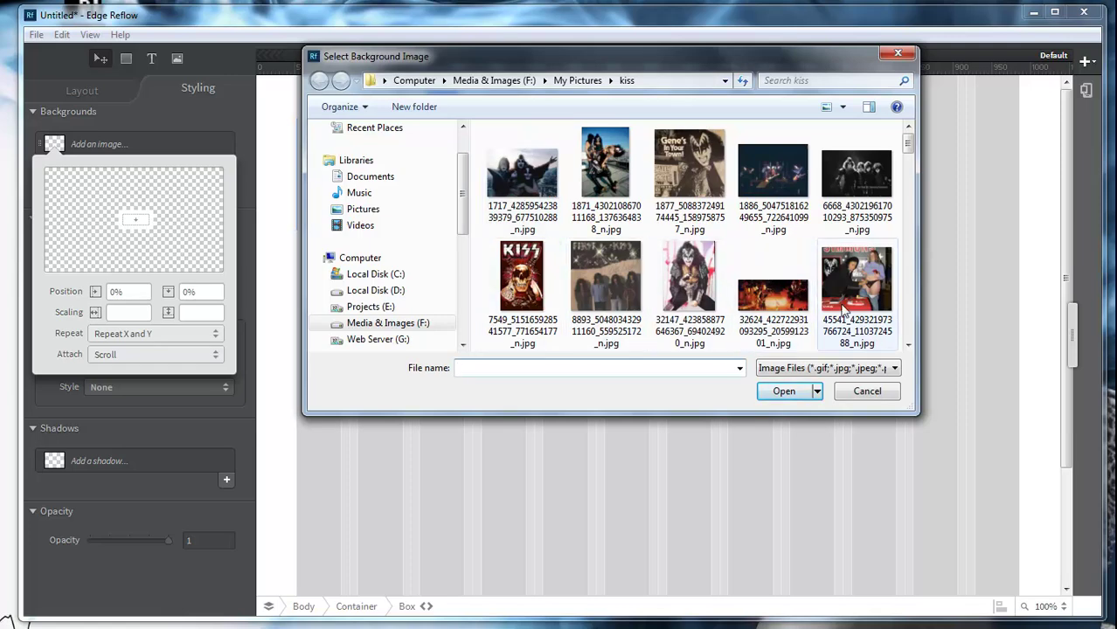
left_click(868, 174)
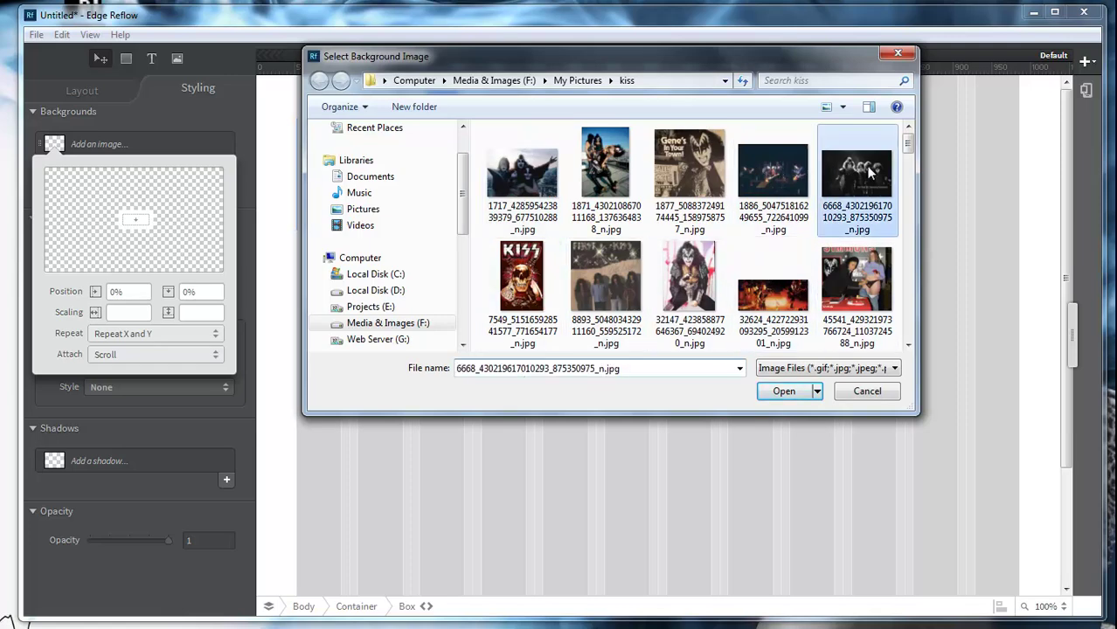
left_click(792, 393)
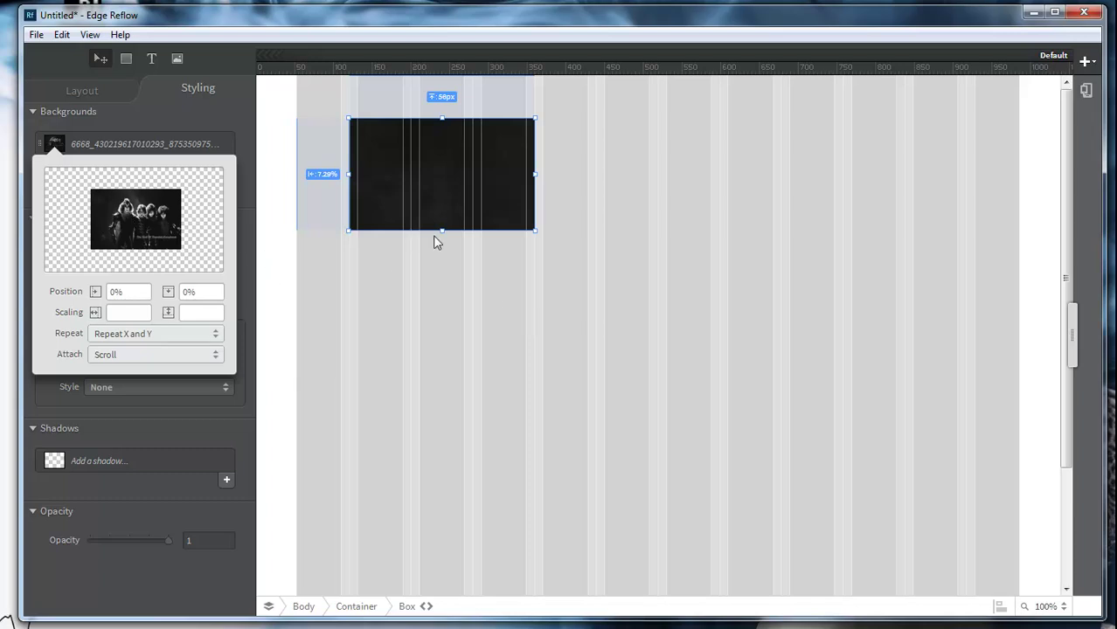
- Enlarge the photo box across most of the page, 10px from the top
left_click_drag(534, 230, 1009, 530)
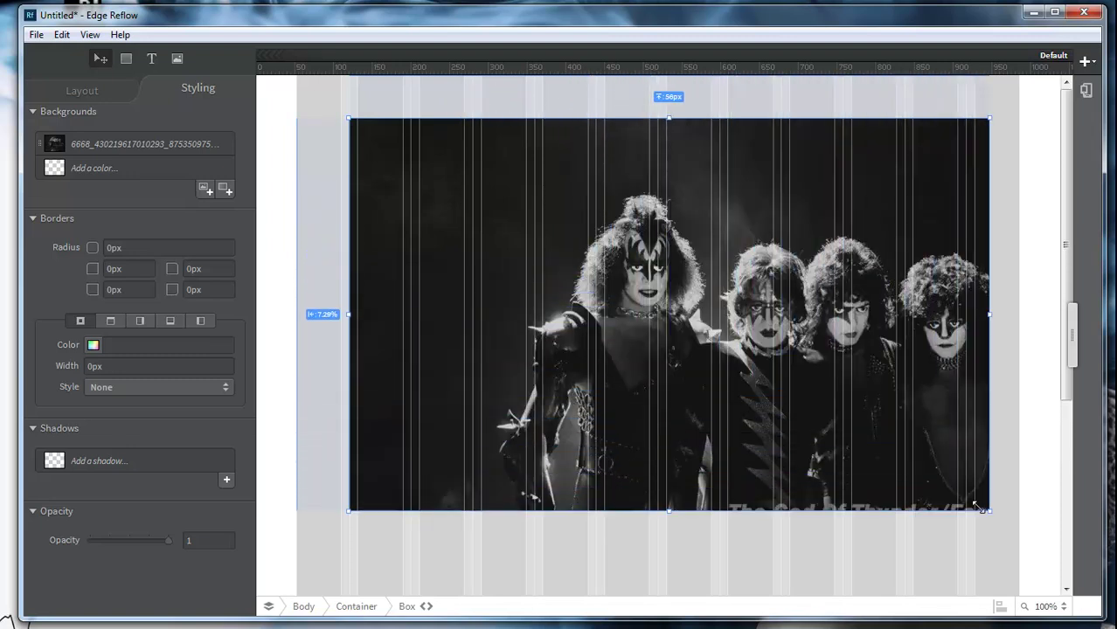
left_click_drag(801, 400, 774, 381)
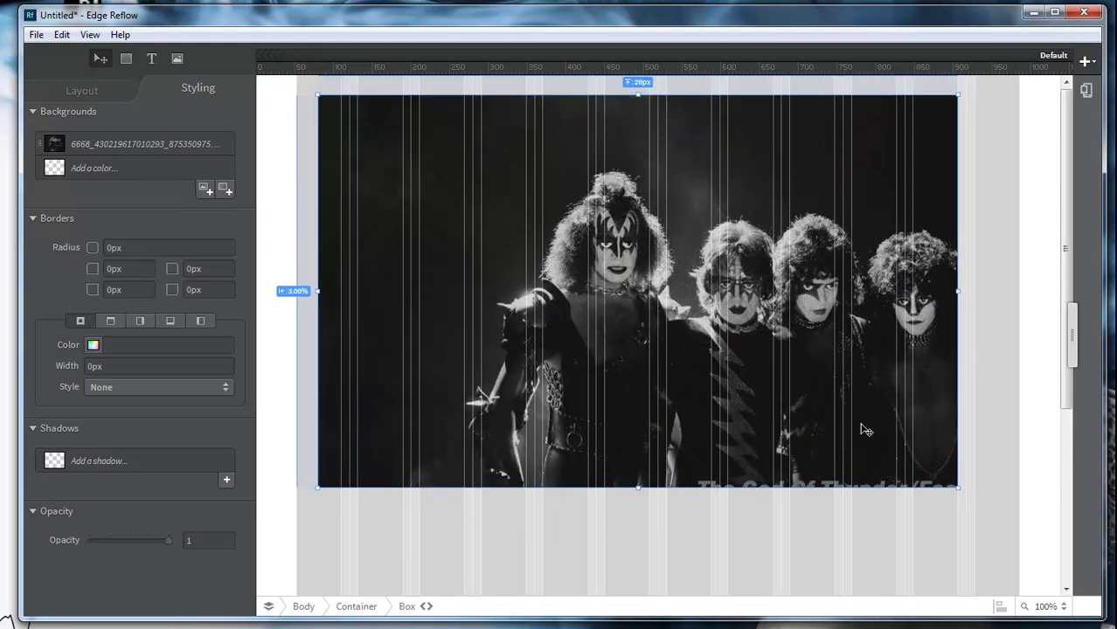
left_click_drag(958, 490, 1016, 535)
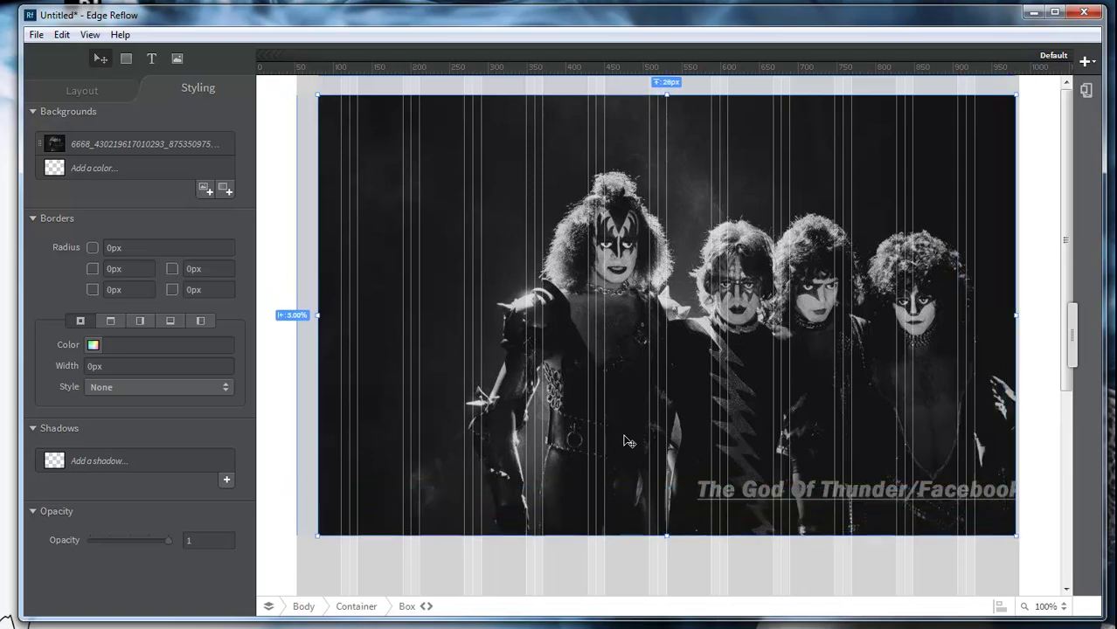
mouse_move(674, 353)
left_mouse_down()
mouse_move(659, 376)
mouse_move(672, 360)
left_mouse_up()
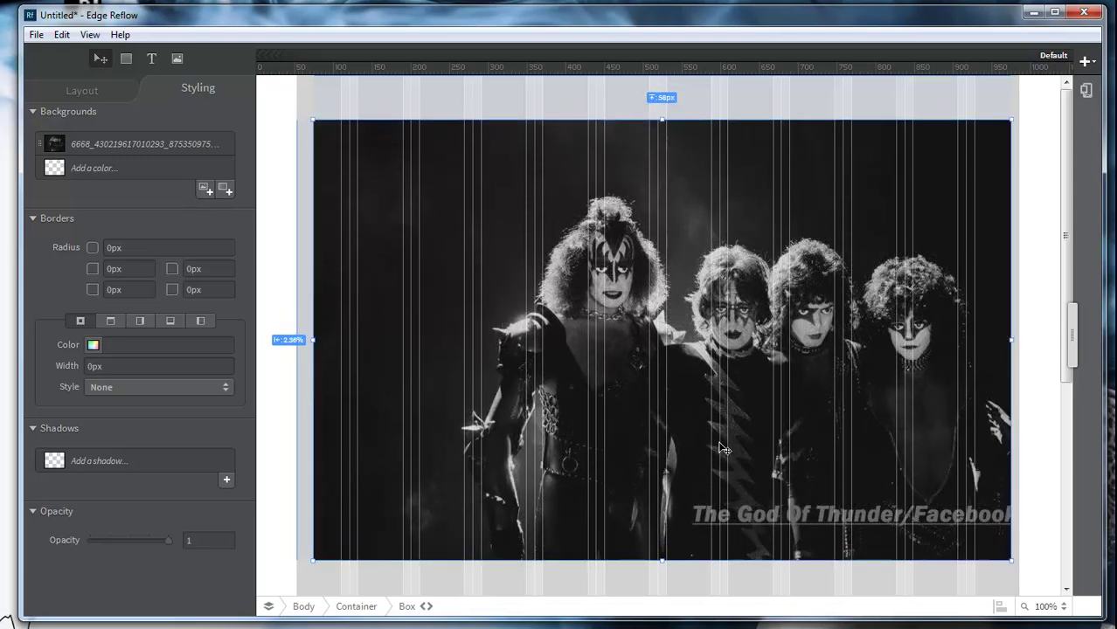
left_click_drag(723, 446, 712, 406)
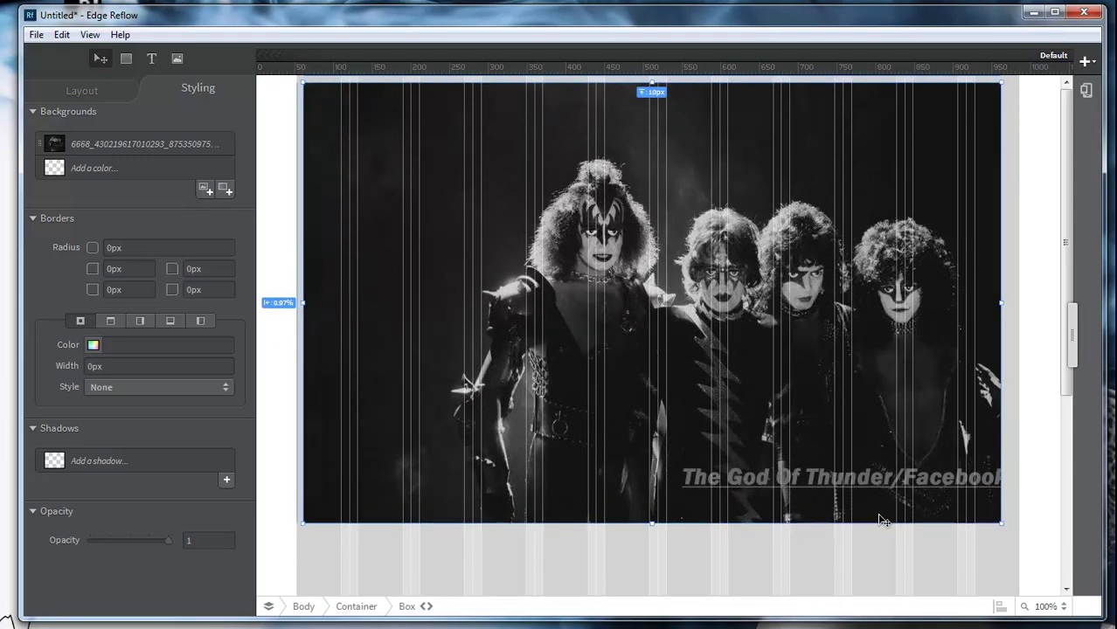
mouse_move(1003, 524)
left_mouse_down()
mouse_move(1050, 526)
mouse_move(1003, 524)
left_mouse_up()
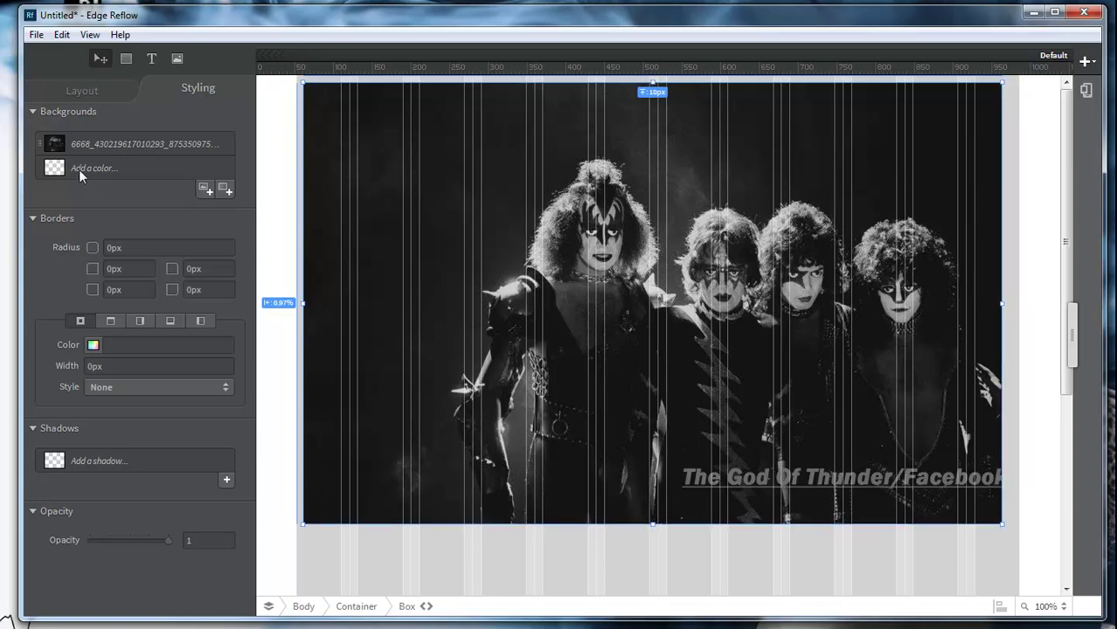
- Set the background image's horizontal scaling to fit the photo inside the box
left_click(58, 150)
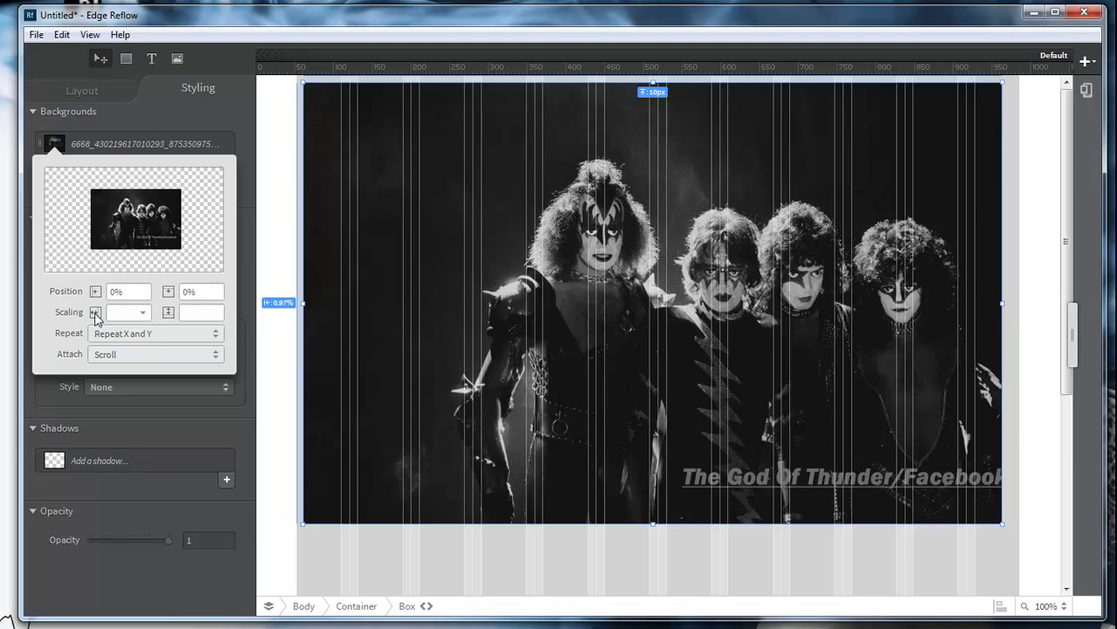
left_click(143, 315)
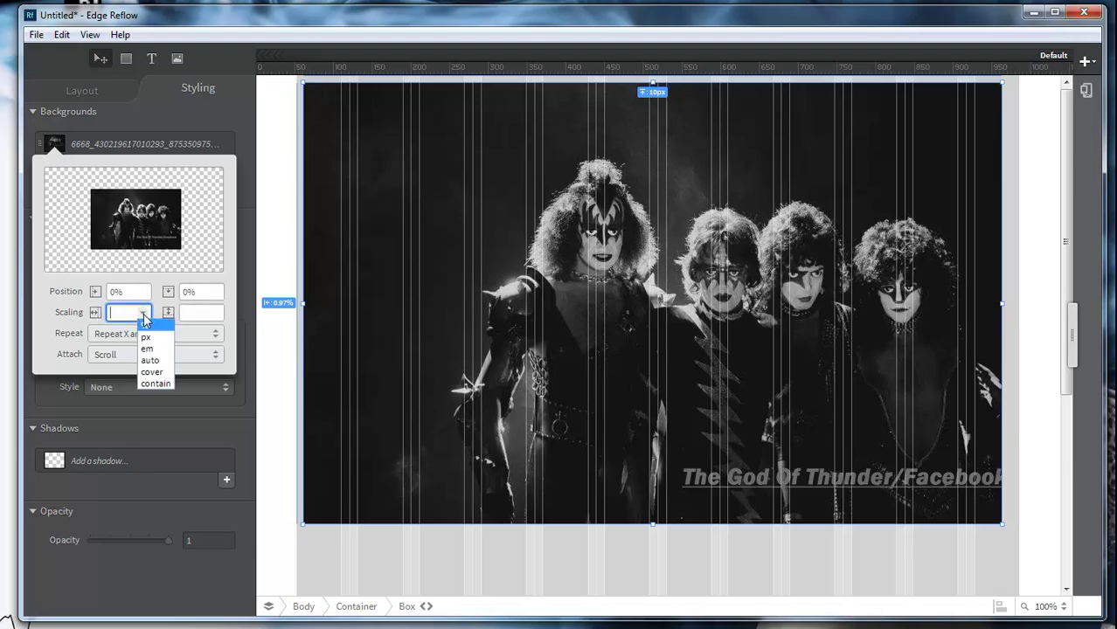
left_click(157, 385)
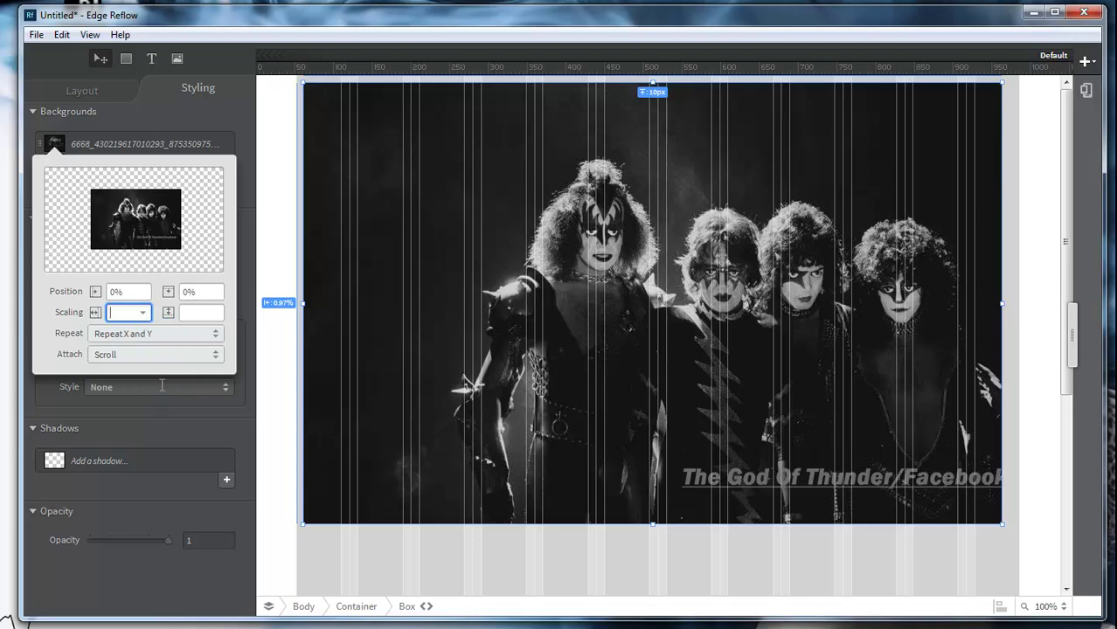
left_click(831, 376)
- Shrink and reposition the box, then widen it nearly page-wide so the photo tiles sideways
left_click_drag(1001, 525, 791, 363)
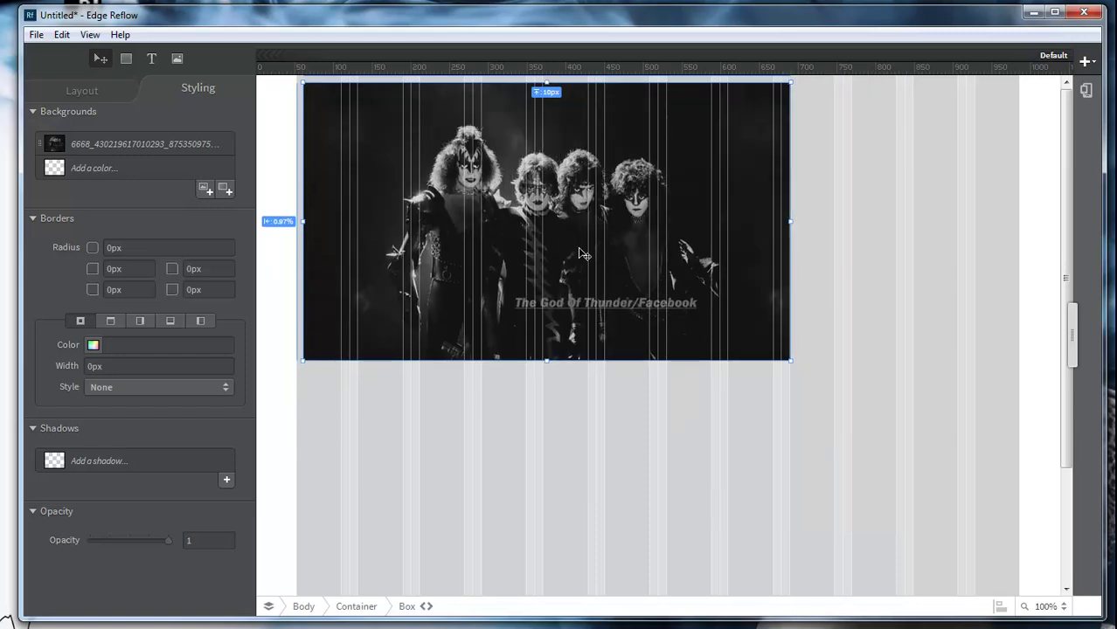
left_click_drag(589, 234, 671, 286)
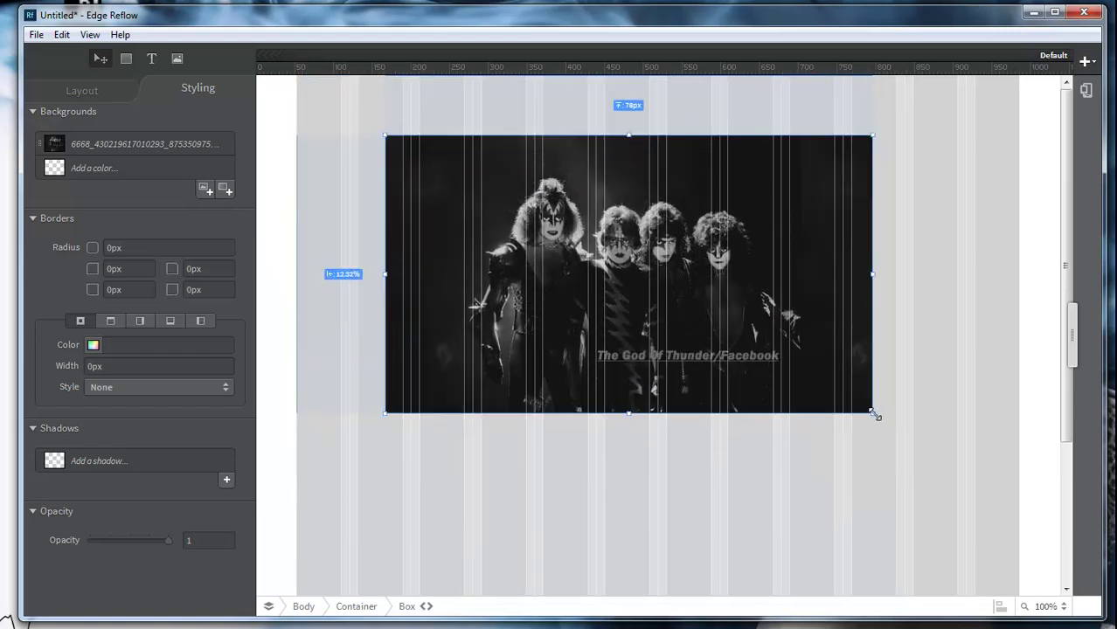
left_click_drag(872, 413, 728, 303)
left_click_drag(587, 224, 631, 269)
left_click_drag(772, 346, 892, 474)
left_click_drag(814, 414, 714, 371)
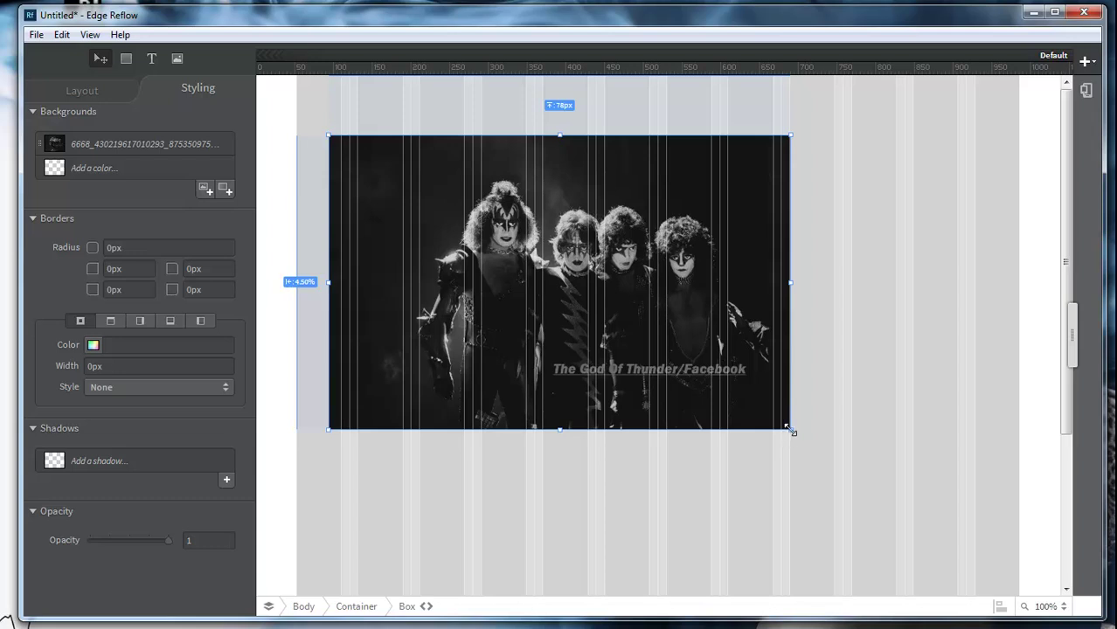
left_click_drag(789, 429, 544, 253)
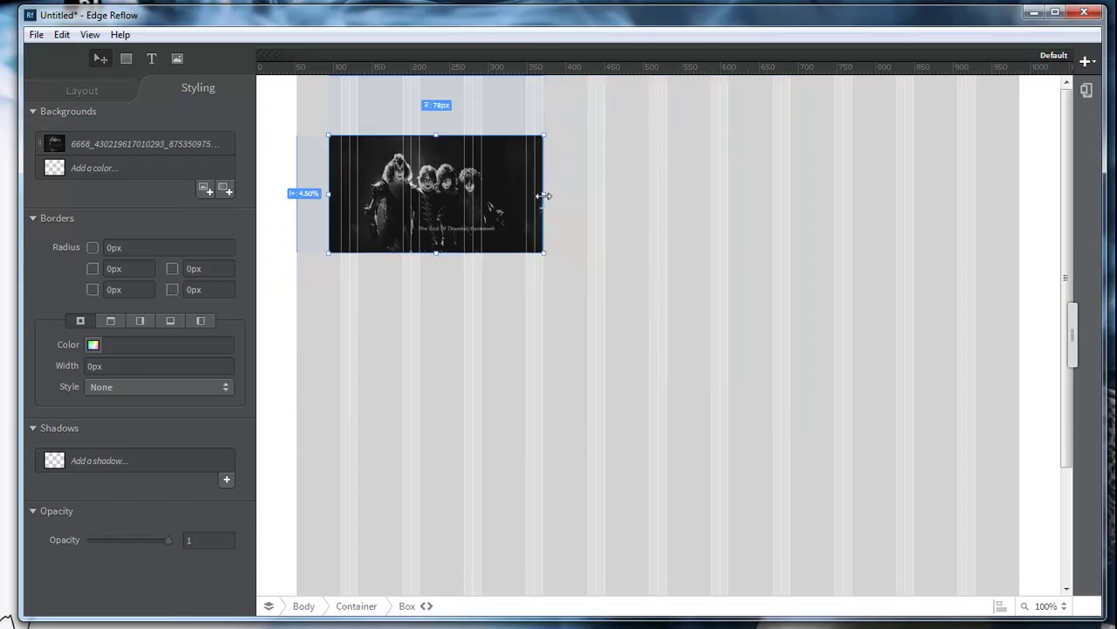
left_click_drag(543, 194, 1011, 206)
- Make the box taller and set the background Repeat to Repeat X
left_click_drag(669, 253, 669, 312)
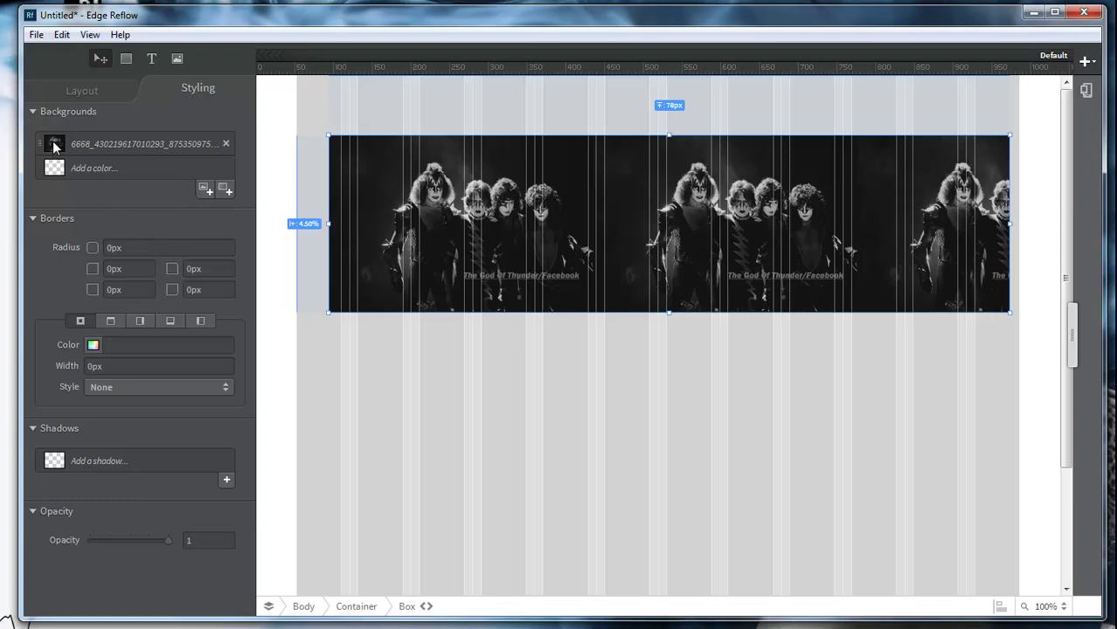
left_click(53, 147)
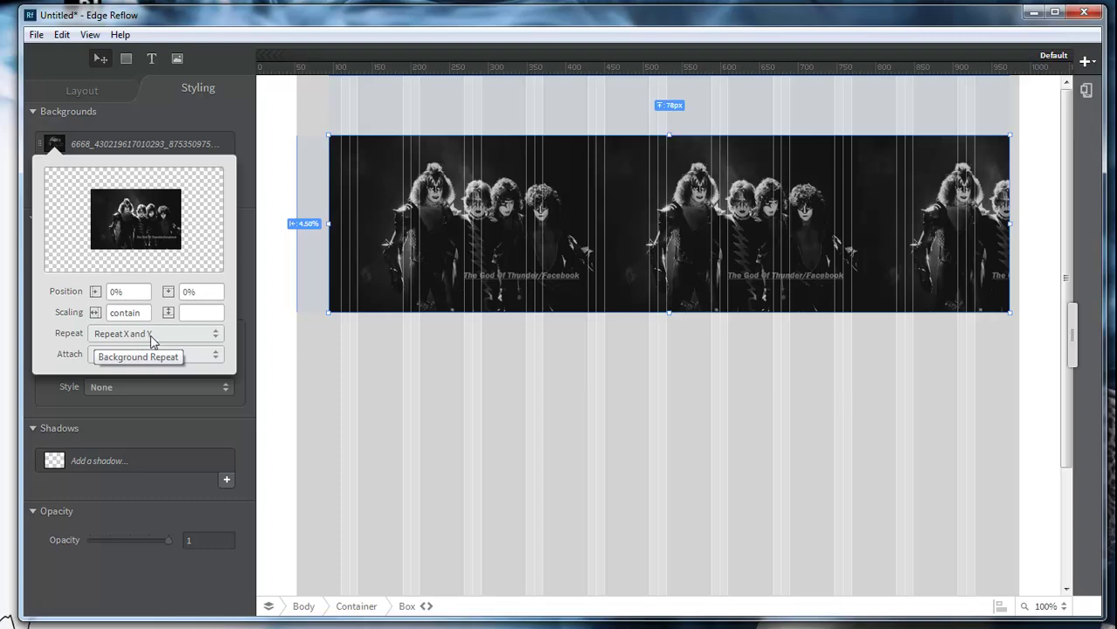
left_click(216, 335)
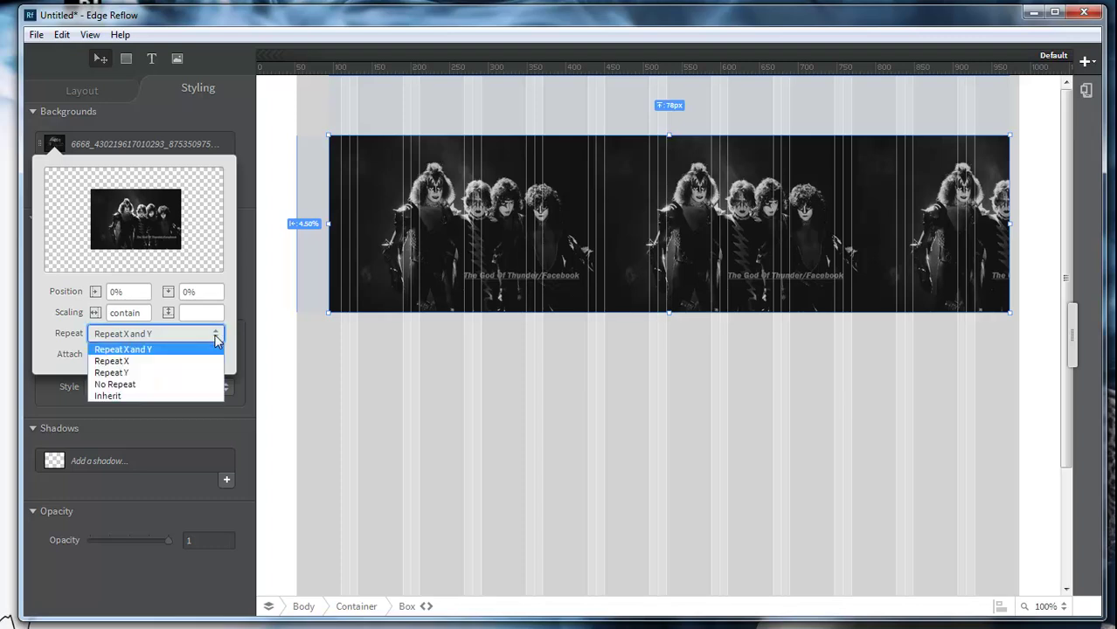
left_click(142, 361)
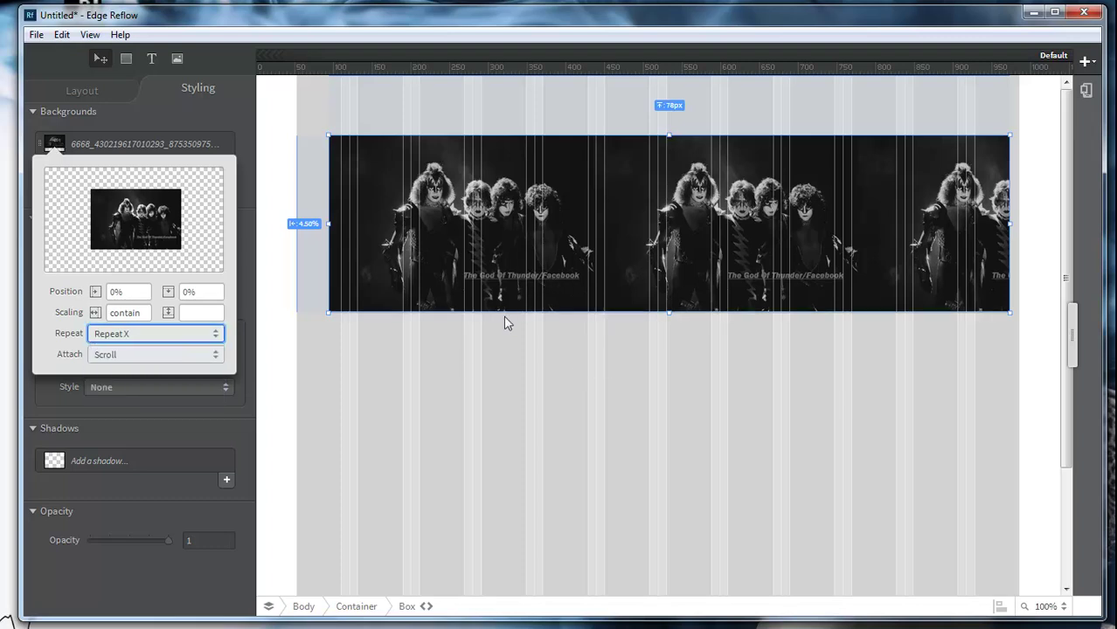
left_click(674, 313)
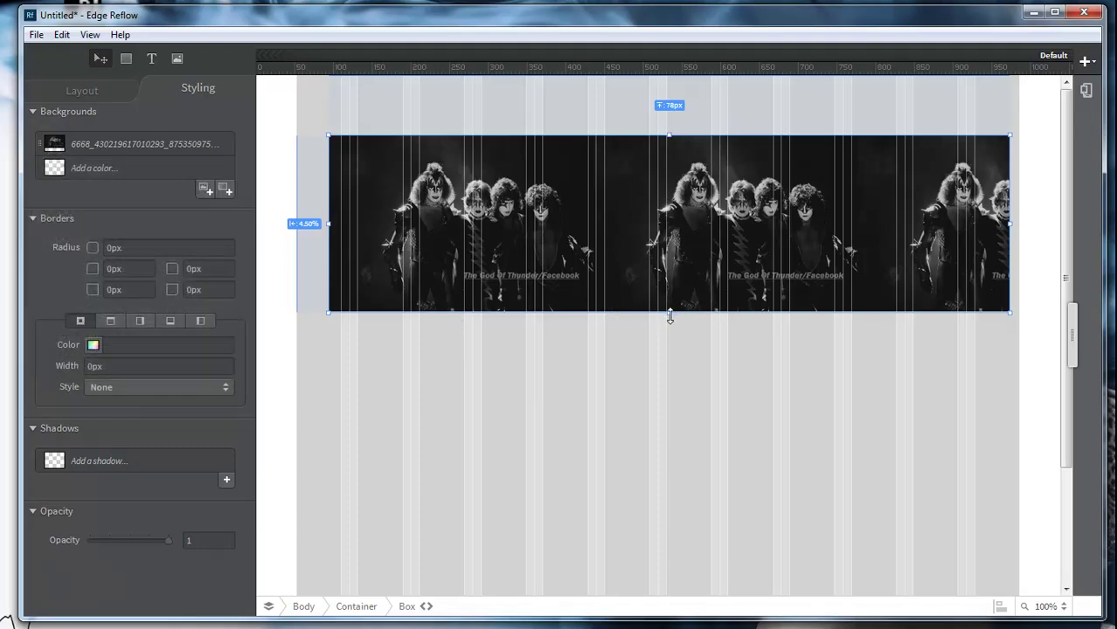
mouse_move(670, 313)
left_mouse_down()
mouse_move(671, 391)
mouse_move(678, 313)
left_mouse_up()
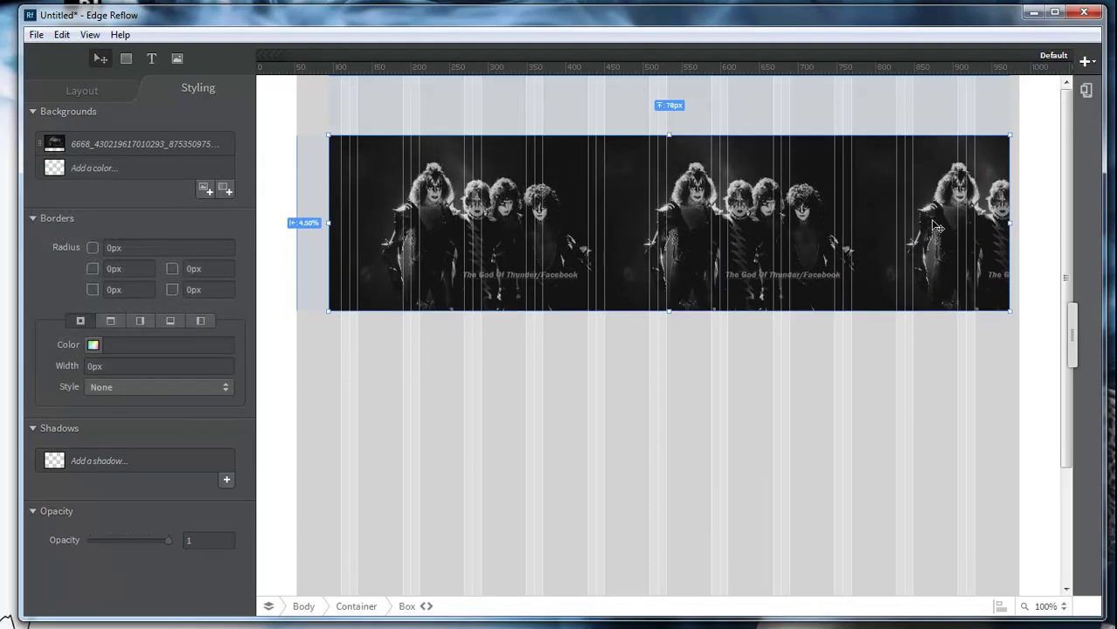
- Switch the background Repeat to Repeat Y and make the box taller
left_click(83, 146)
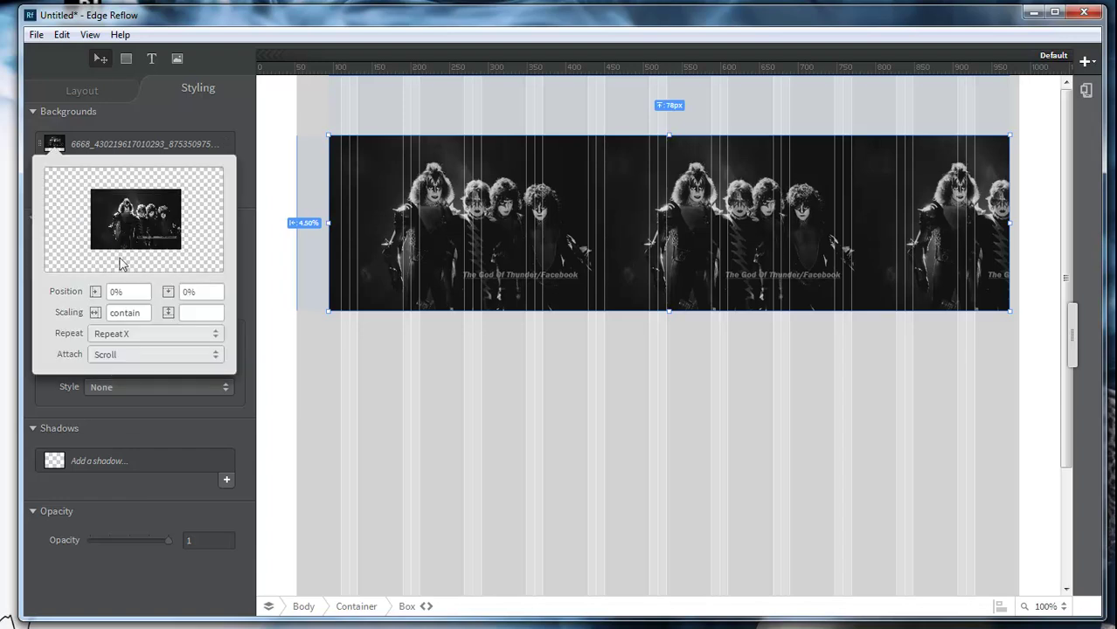
left_click(149, 372)
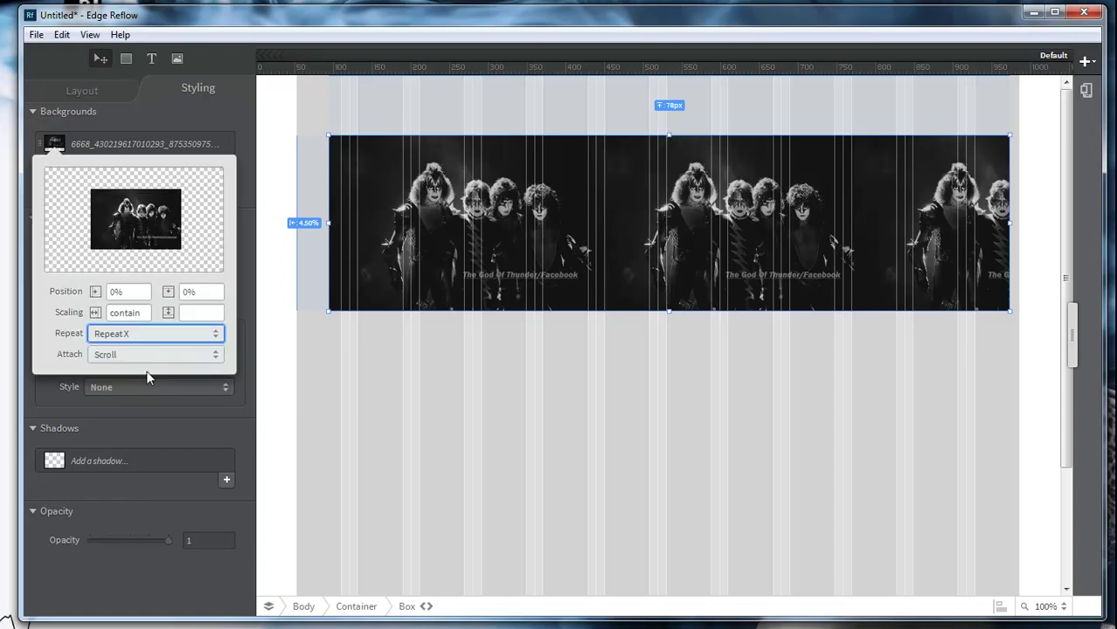
left_click(629, 312)
left_click_drag(670, 312, 669, 344)
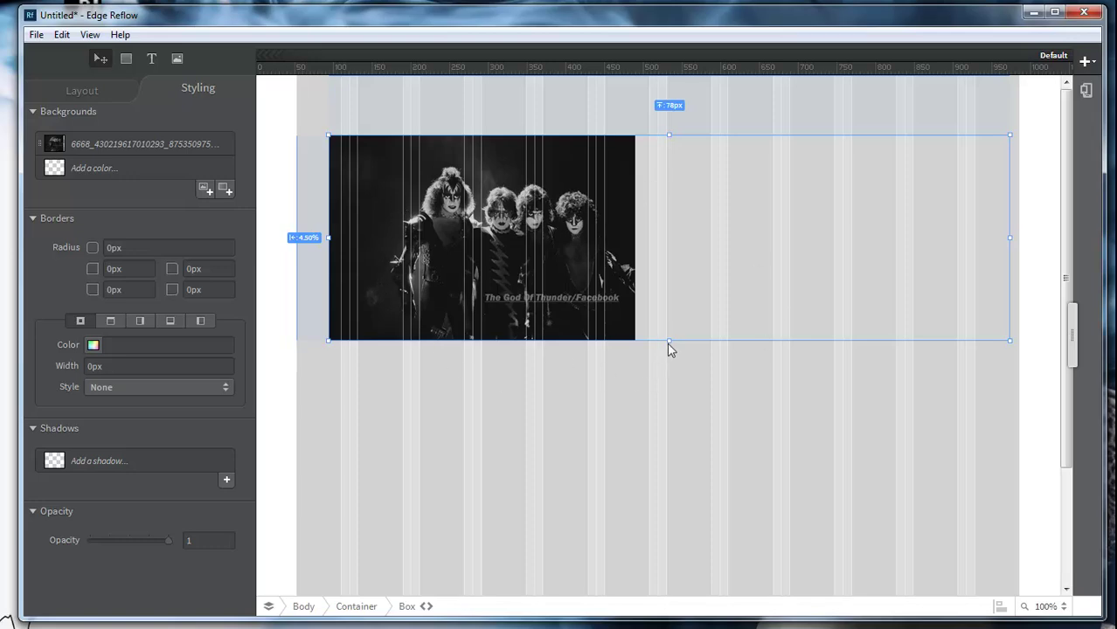
- Stretch the photo box much further down the page
left_click_drag(669, 343, 719, 621)
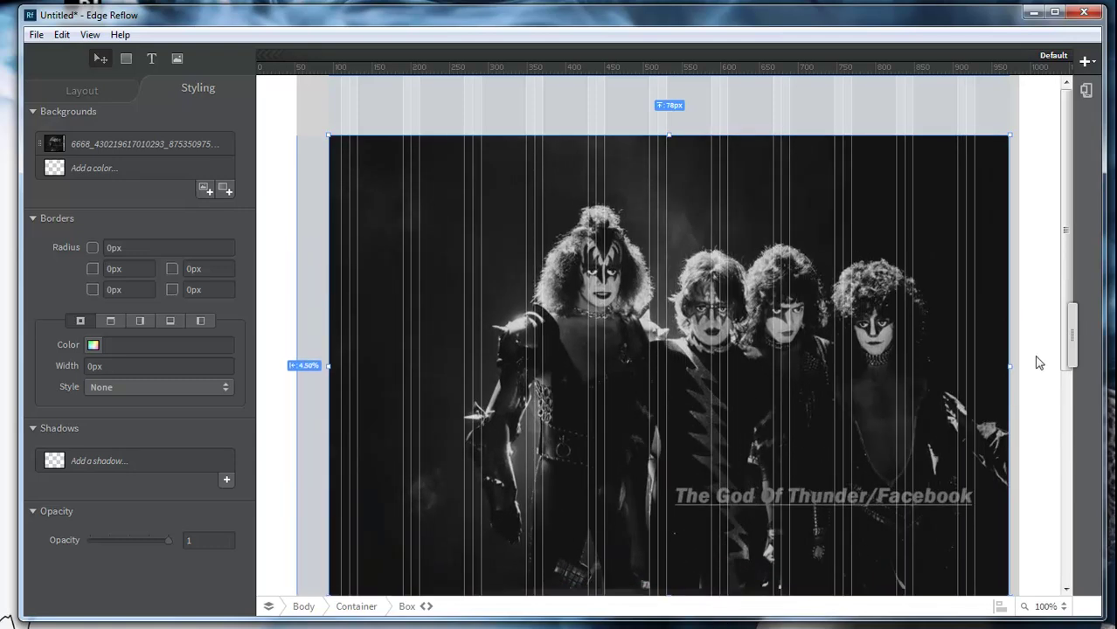
left_click_drag(1066, 258, 808, 386)
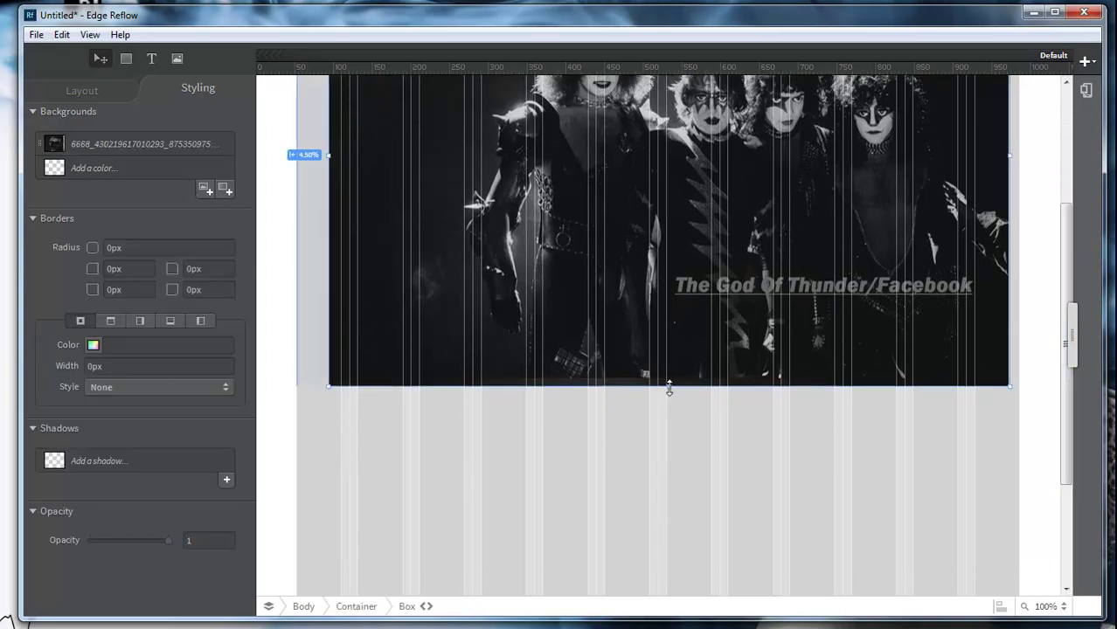
left_click_drag(669, 386, 665, 582)
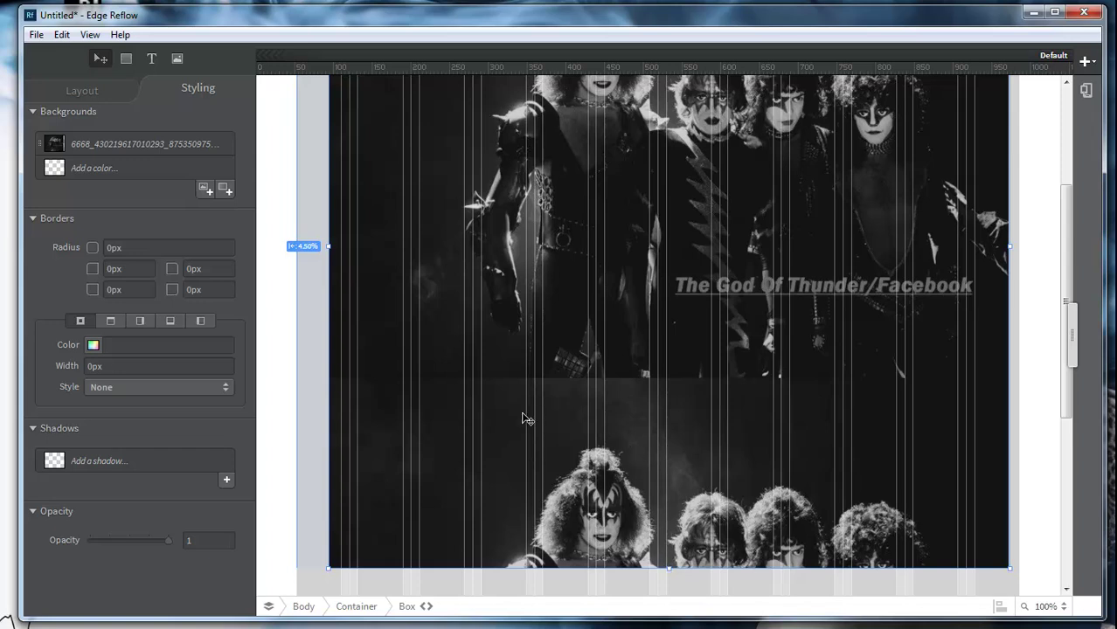
- Set the background photo's Repeat option to No Repeat
left_click(61, 143)
left_click(150, 336)
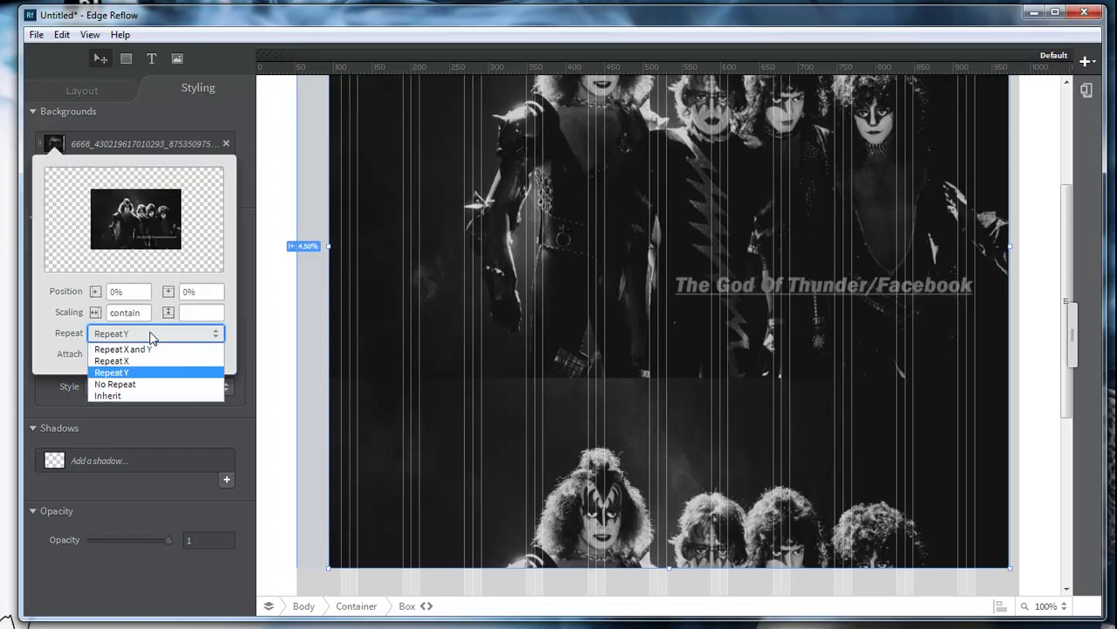
left_click(135, 384)
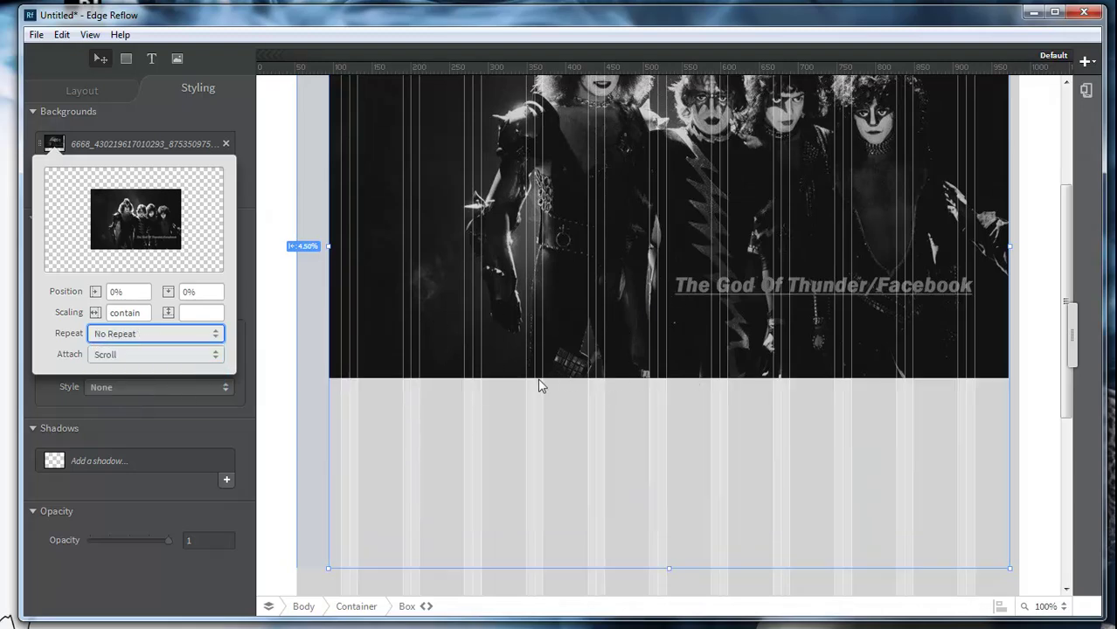
- Trim the box's height and width down to a small frame fitting the single photo
left_click(669, 568)
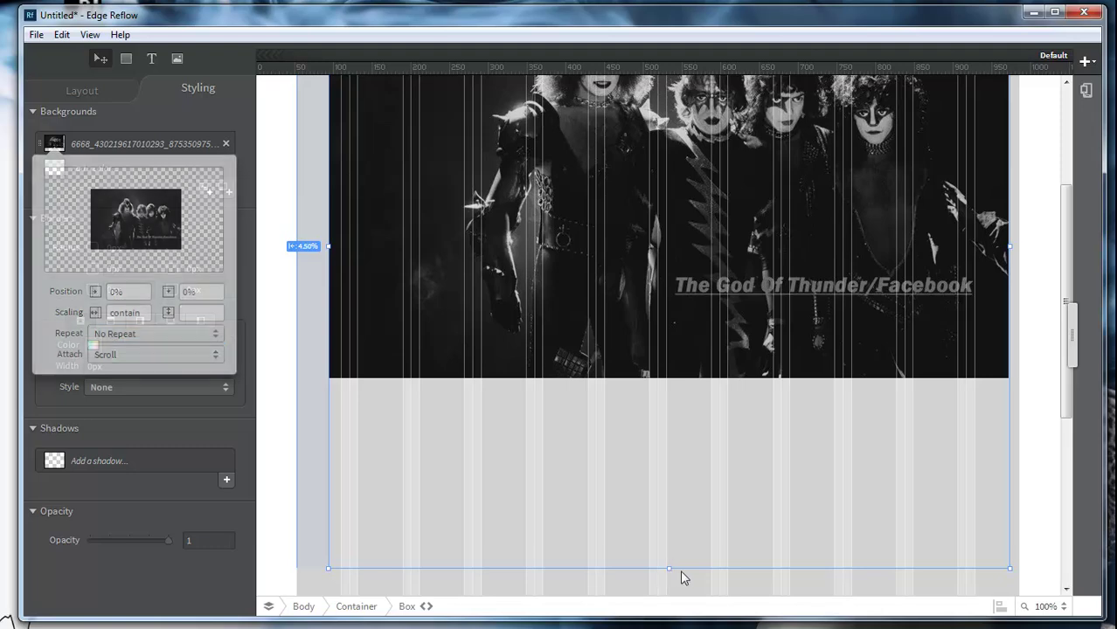
left_click_drag(669, 568, 673, 301)
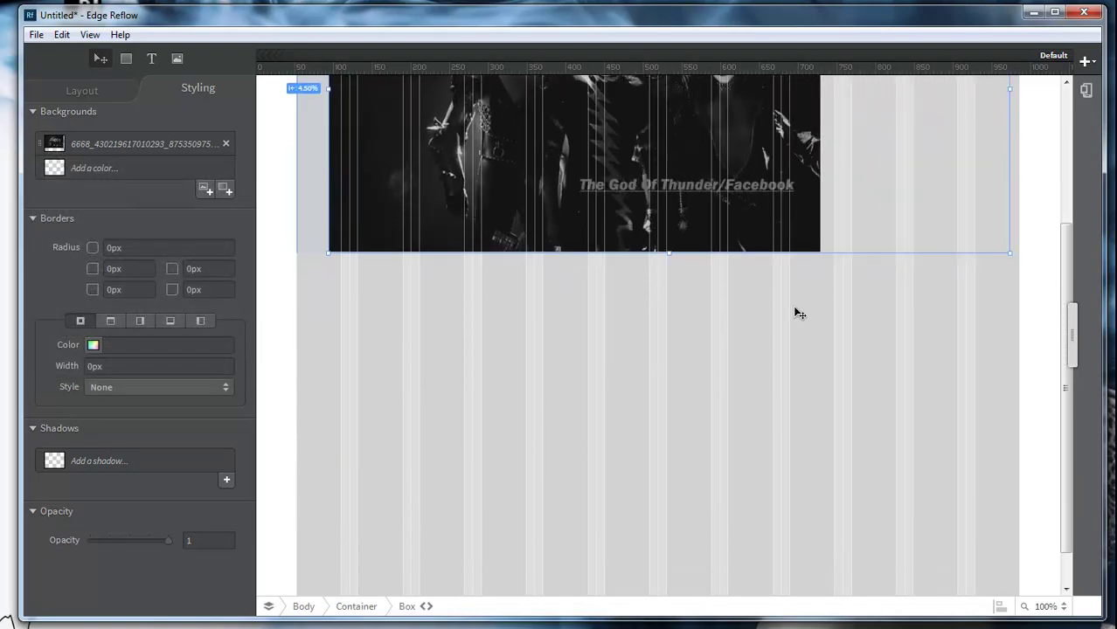
left_click(1063, 366)
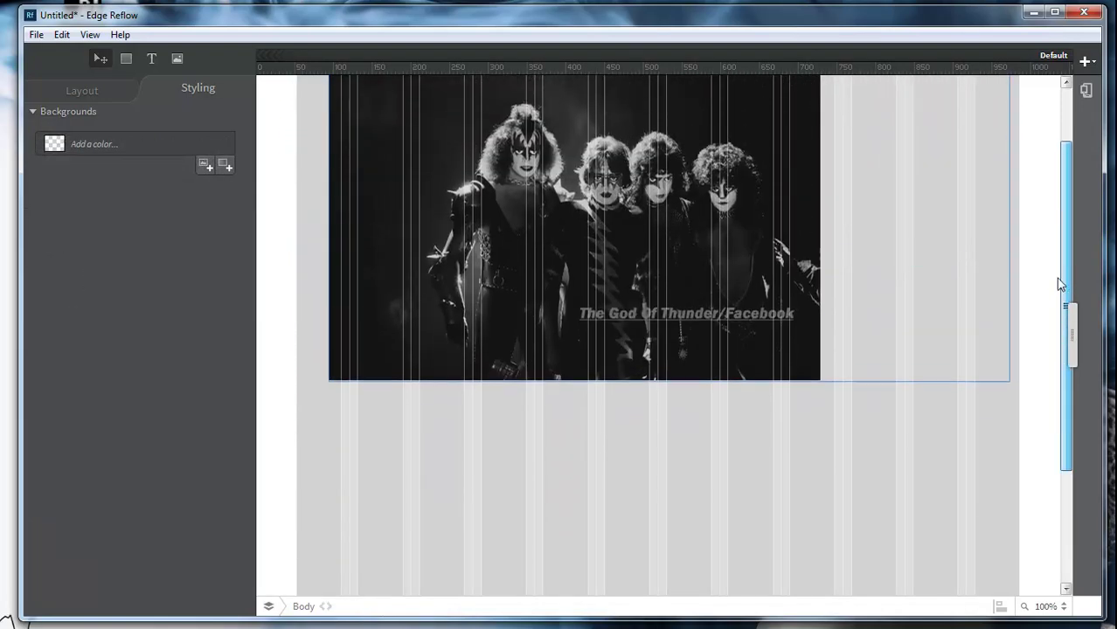
left_click(1006, 325)
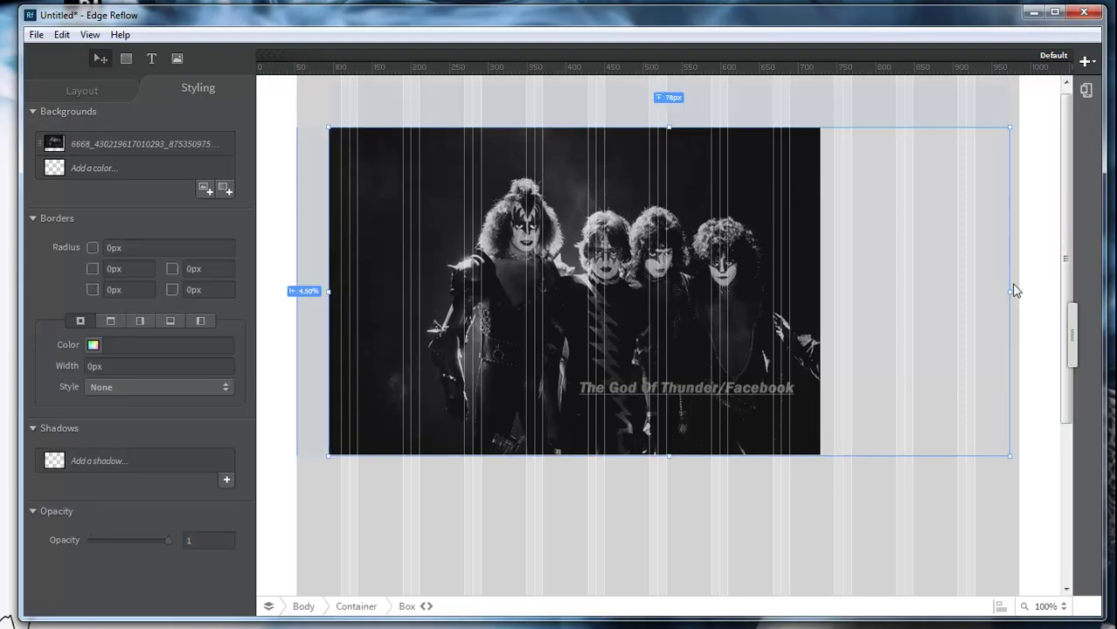
left_click_drag(1011, 292, 675, 288)
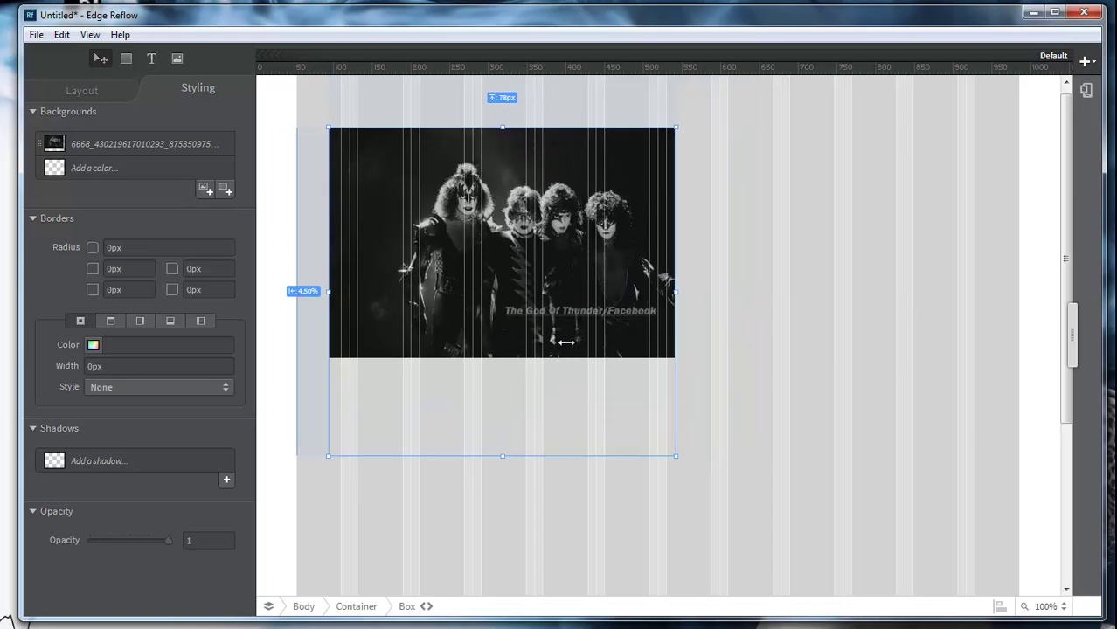
left_click_drag(502, 455, 510, 357)
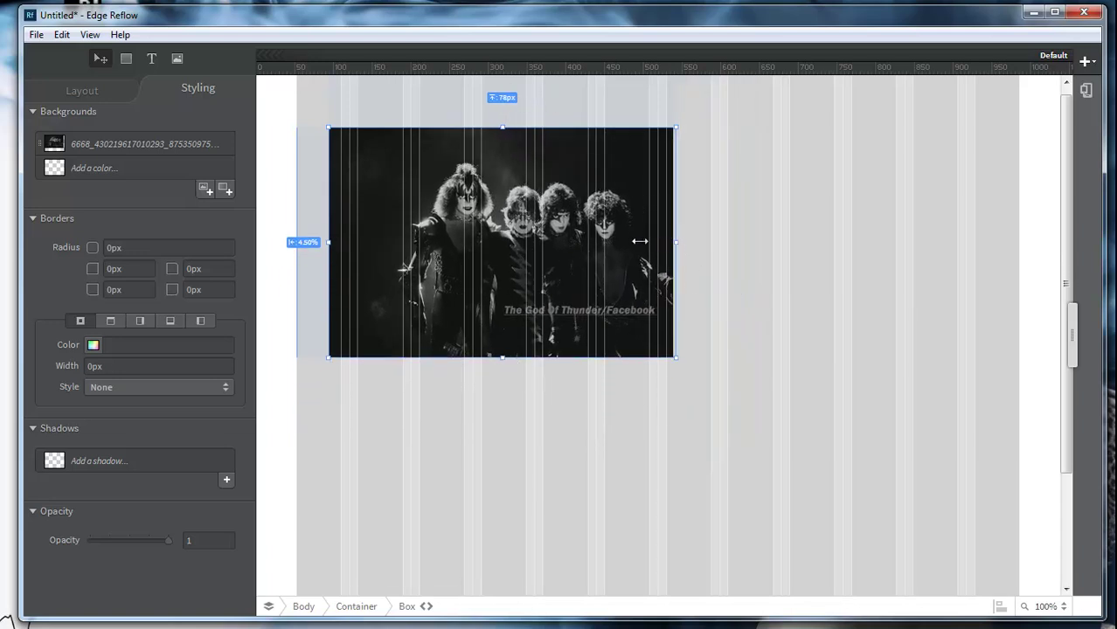
left_click_drag(676, 243, 516, 234)
left_click_drag(423, 357, 738, 278)
- Move the photo box to the page's upper-left corner and deselect it
left_click(748, 351)
left_click_drag(687, 225, 436, 185)
left_click(526, 381)
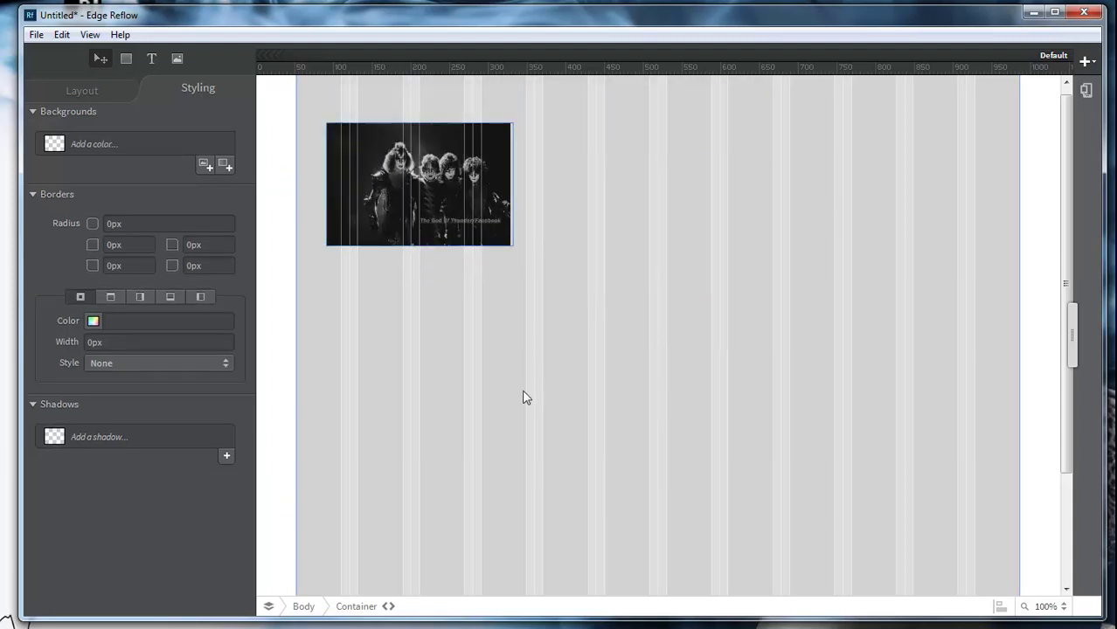